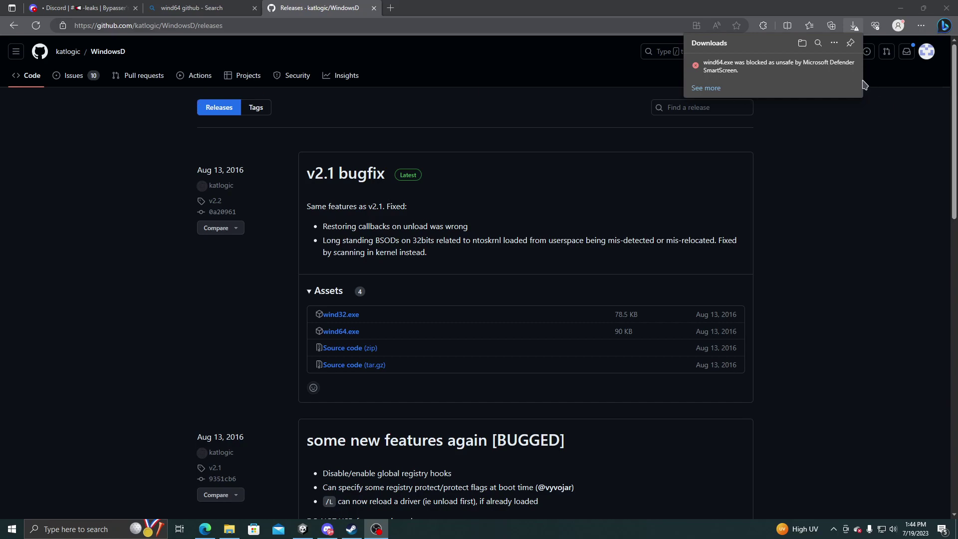
Keep the blocked wind64.exe download despite the SmartScreen warnings, then launch it
click(842, 67)
click(829, 106)
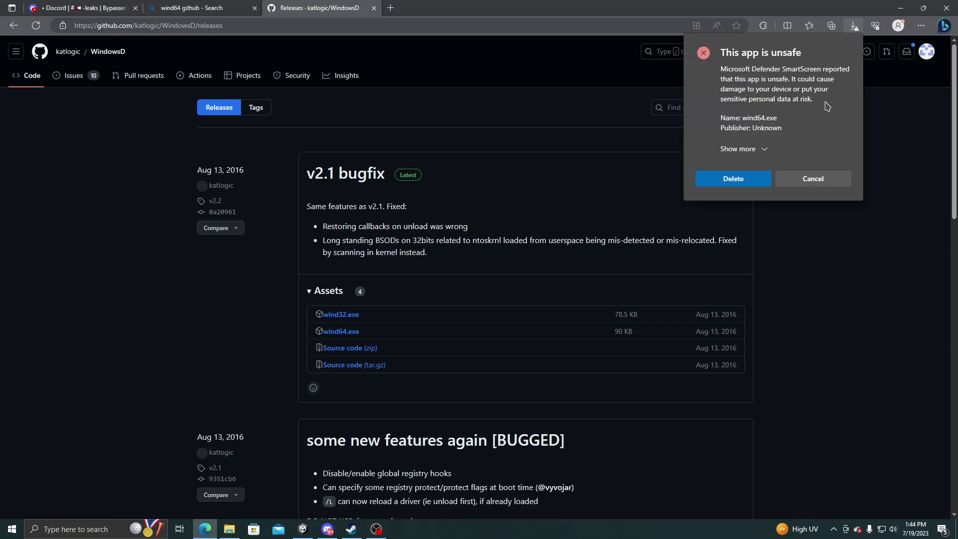
click(759, 149)
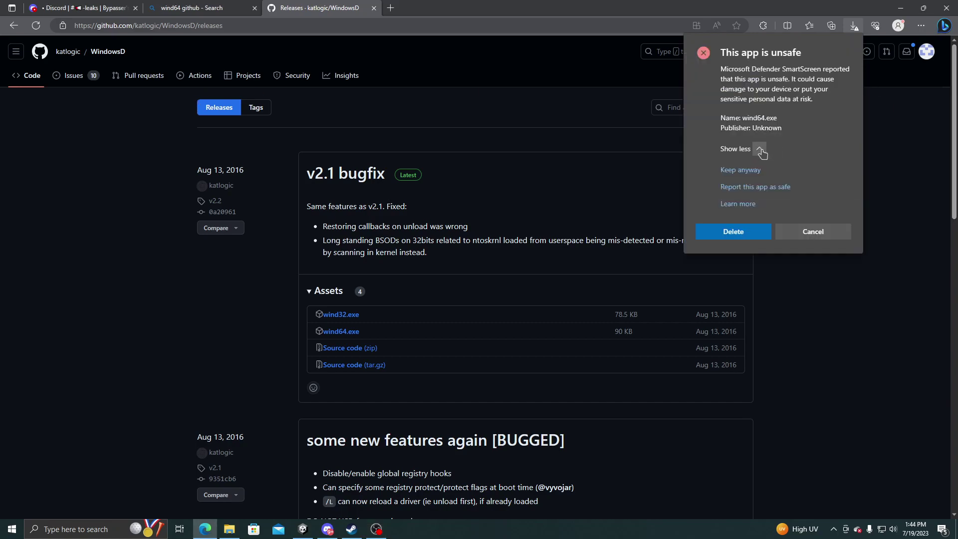
click(742, 169)
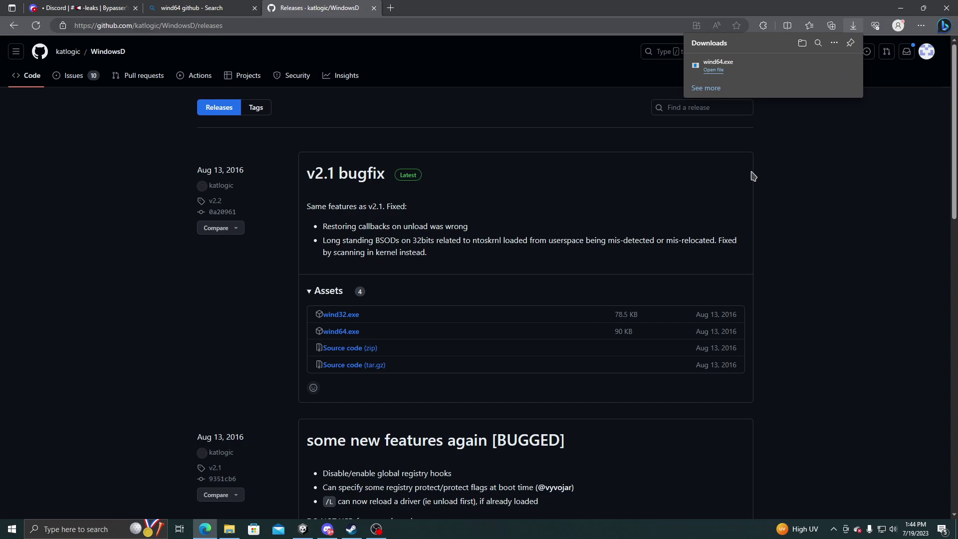
click(713, 70)
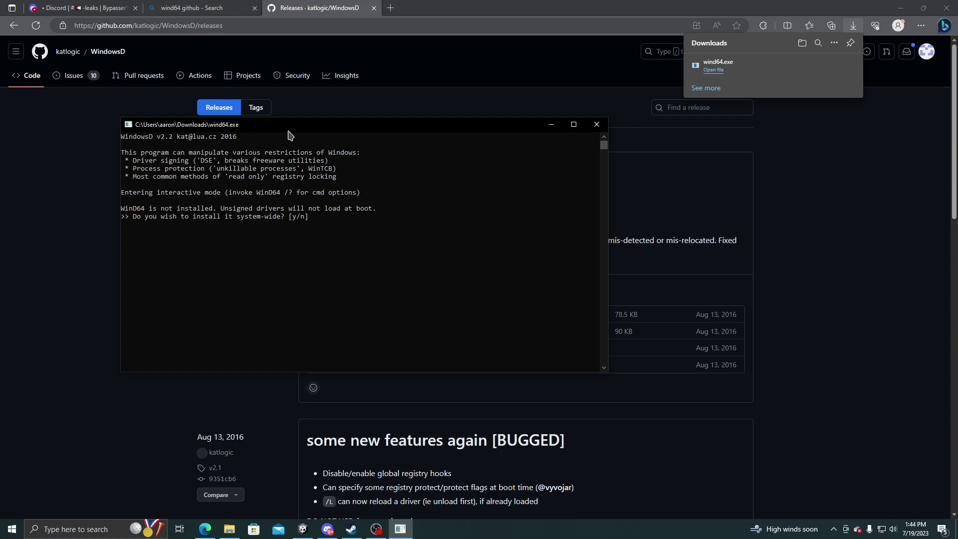
text(y)
text(n)
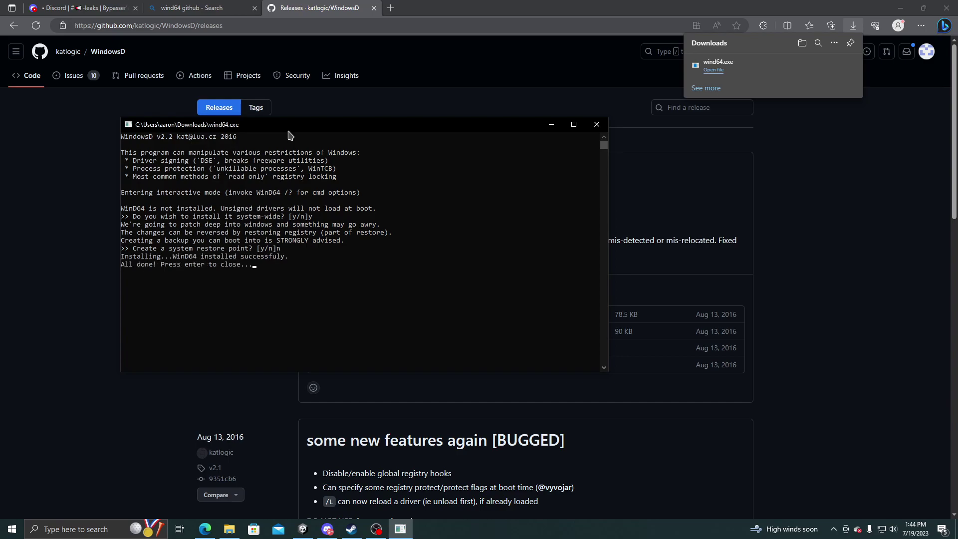
Run mydrive-x86_64.vmp as administrator from the bin folder and dismiss the Lua error
key(Return)
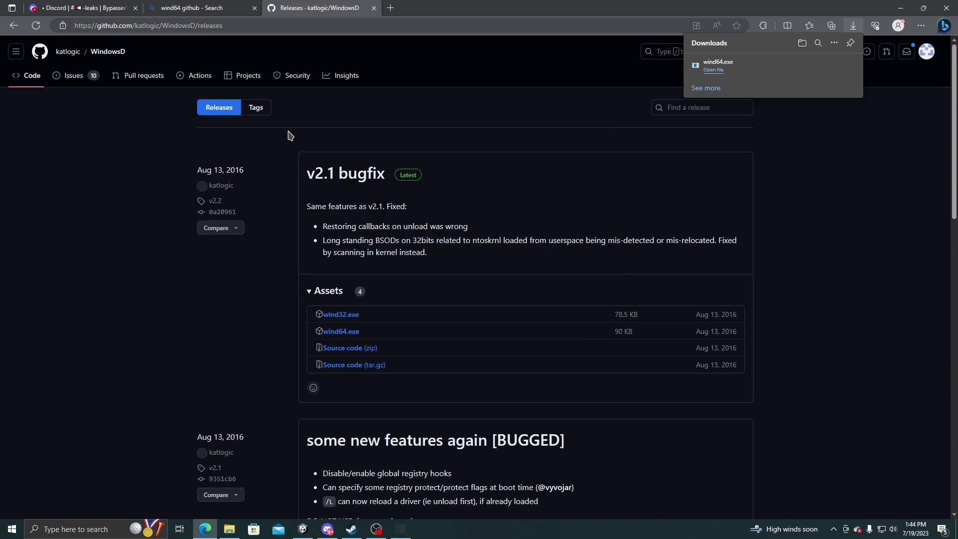
click(228, 529)
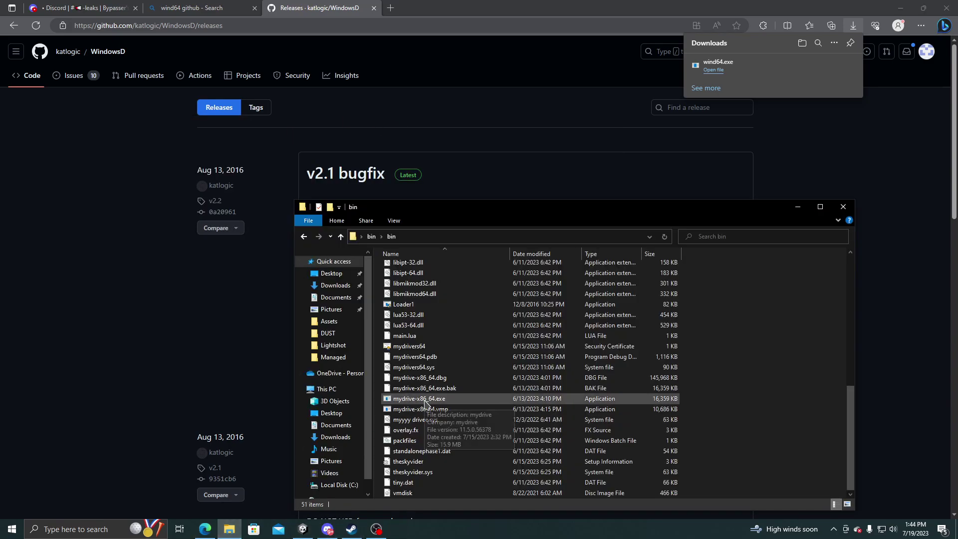
click(421, 409)
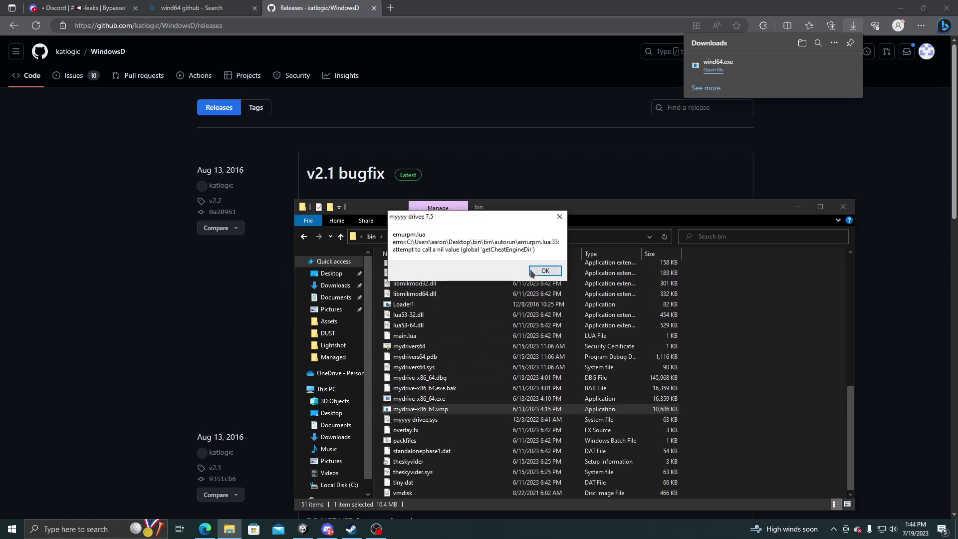
click(545, 271)
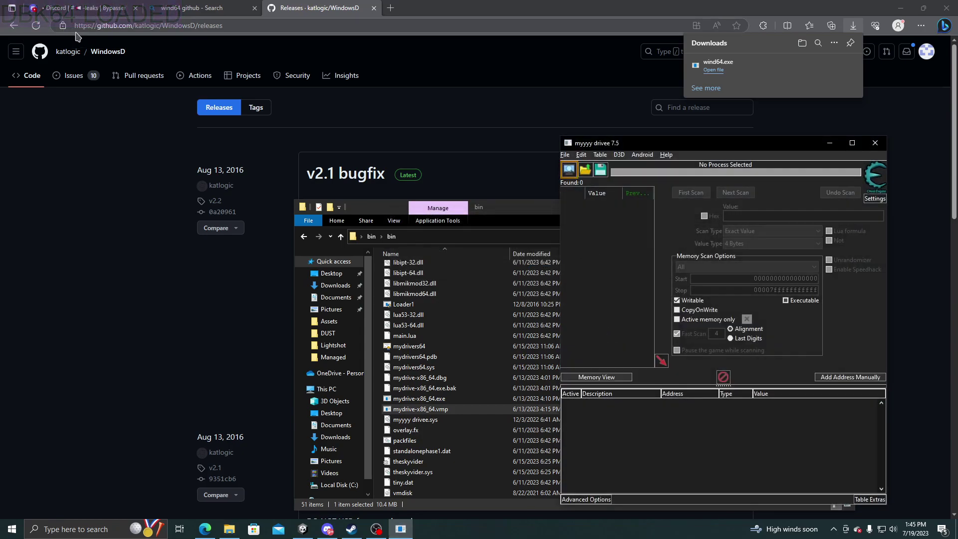
Relaunch wind64 from Start search, confirm uninstalling WinD64, and close its console
click(76, 529)
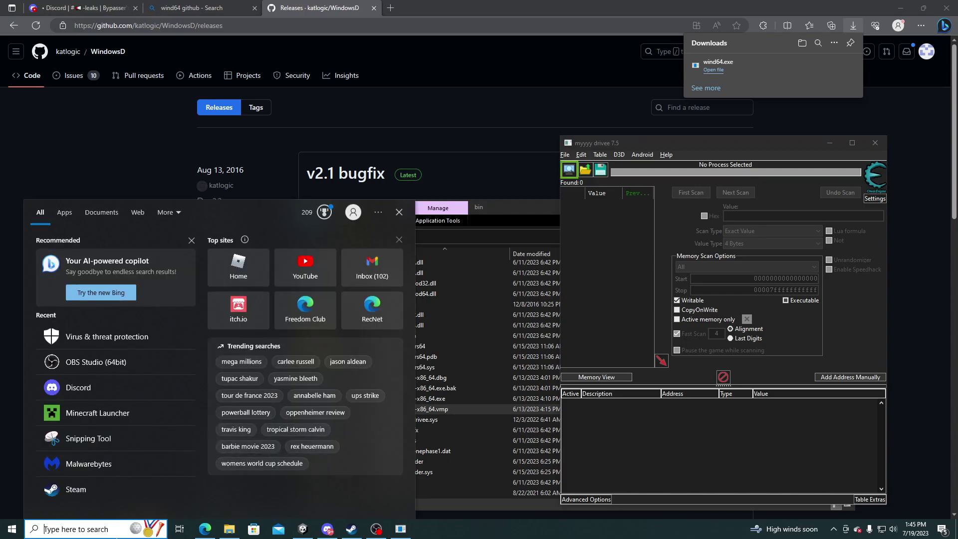
text(wind64)
click(128, 267)
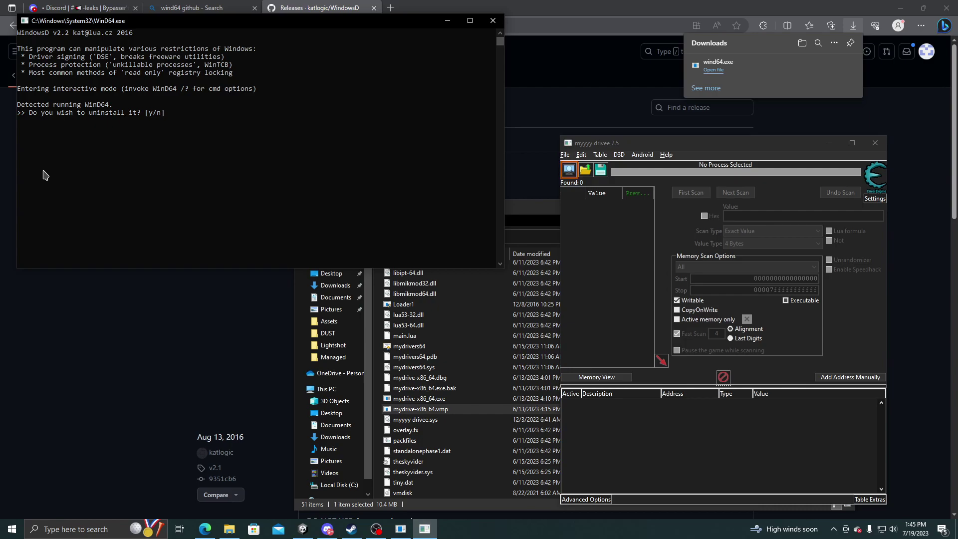
text(y)
key(Return)
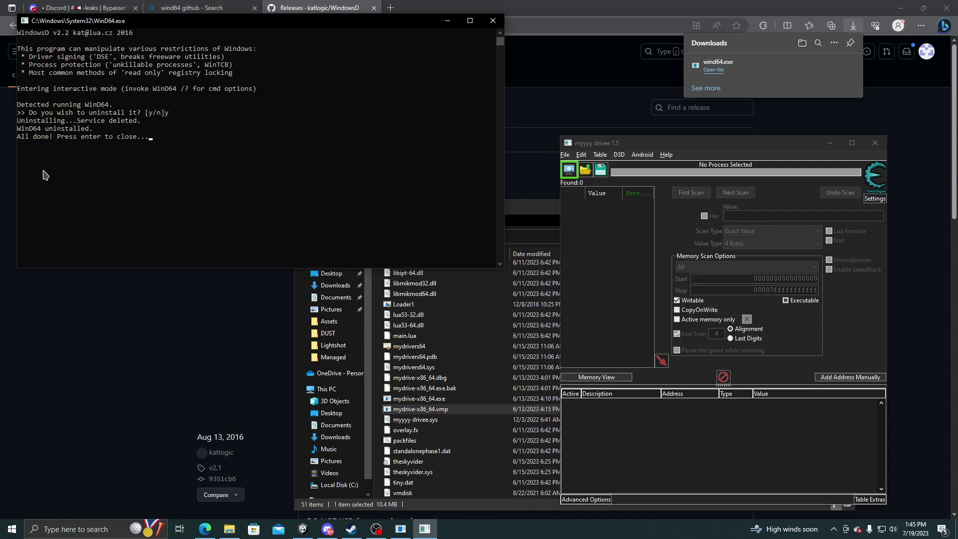
key(Return)
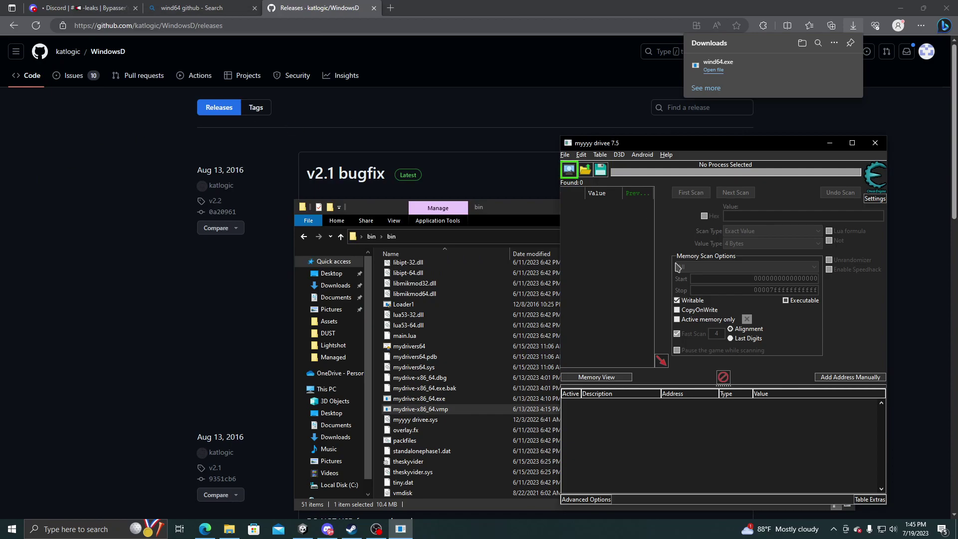
Minimize Edge and File Explorer to uncover the myyyy drivee window
click(902, 9)
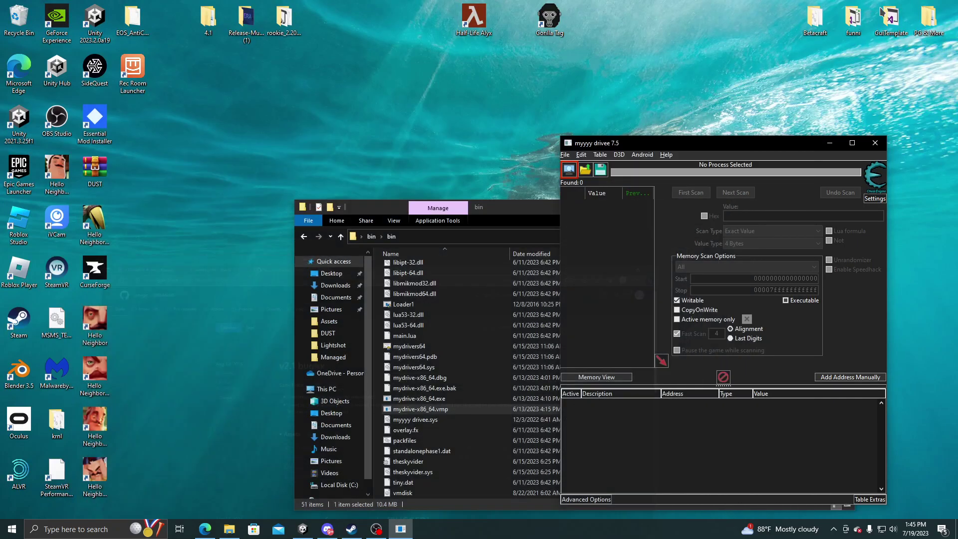
click(576, 267)
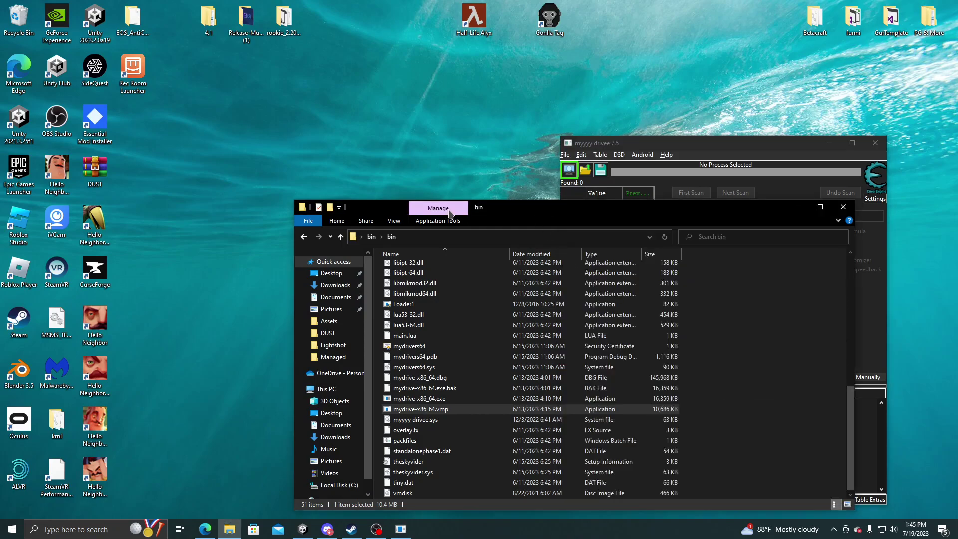
click(798, 209)
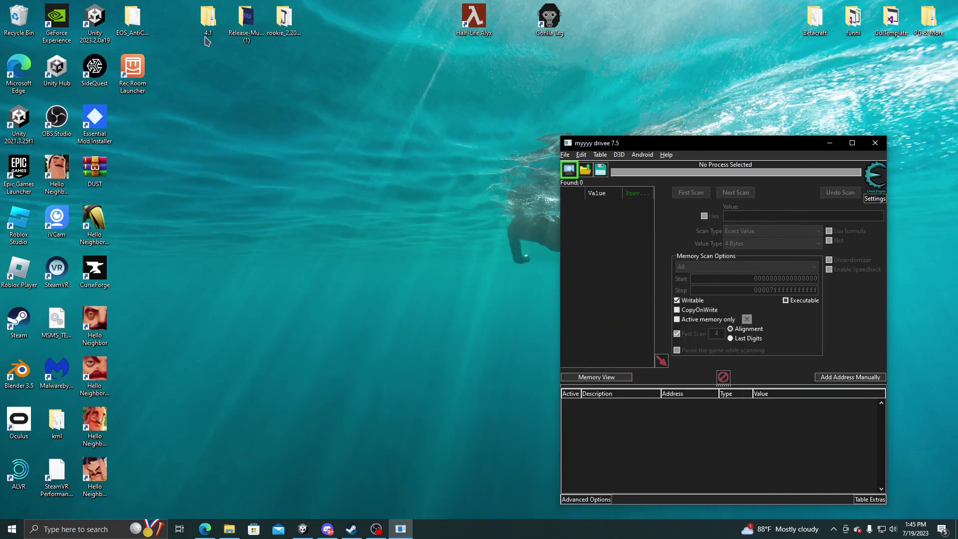
Enable the kernel Read/Write Process Memory routine in the Extra settings
click(875, 200)
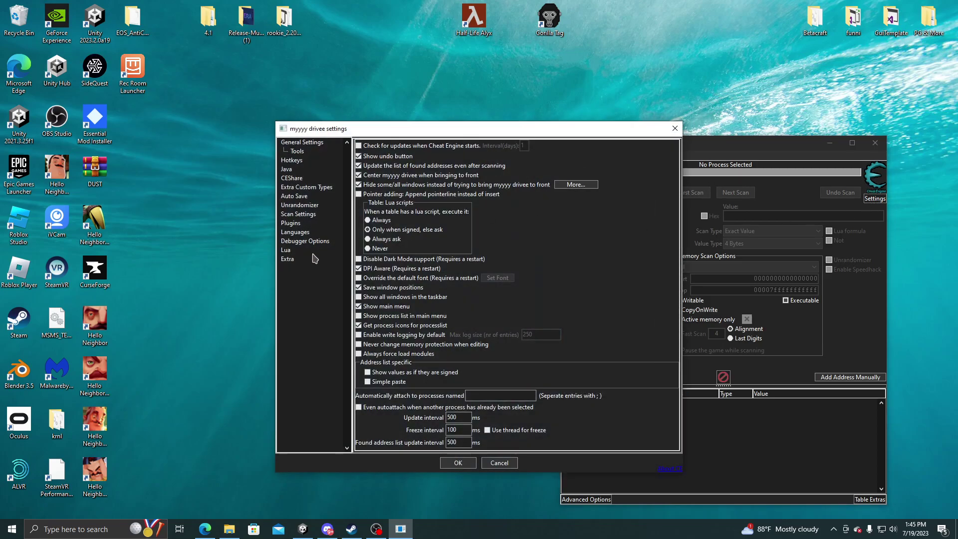
click(289, 262)
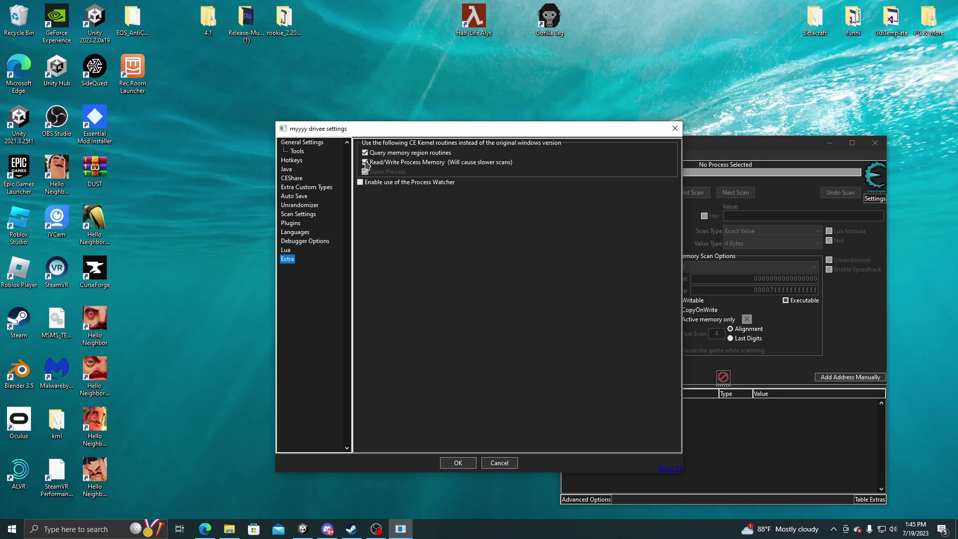
click(365, 162)
click(499, 462)
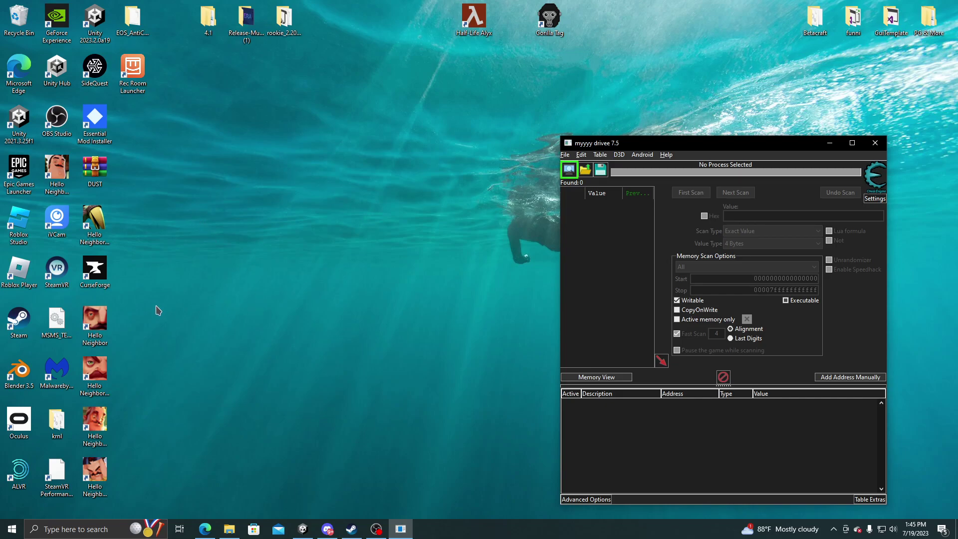
Start Rec Room from the desktop launcher and press PLAY
click(134, 71)
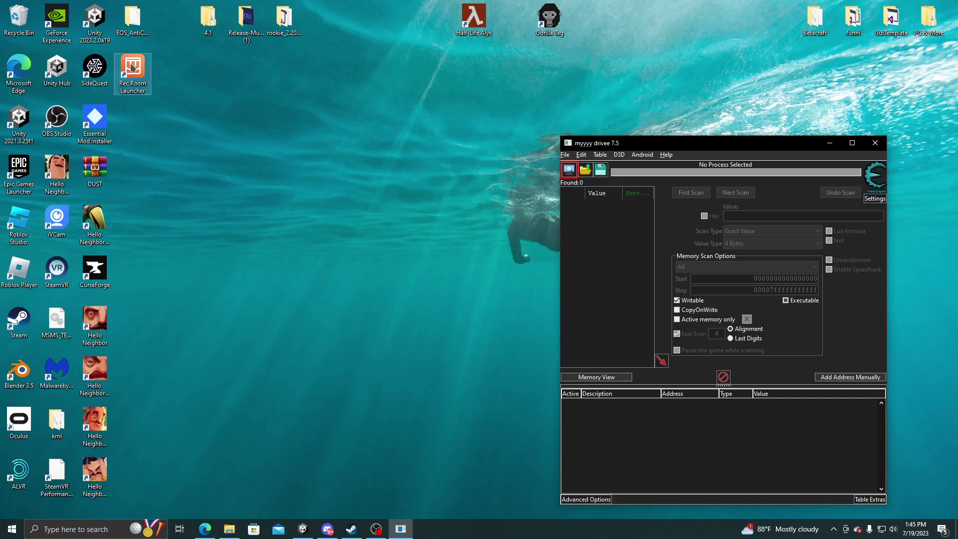
double_click(133, 71)
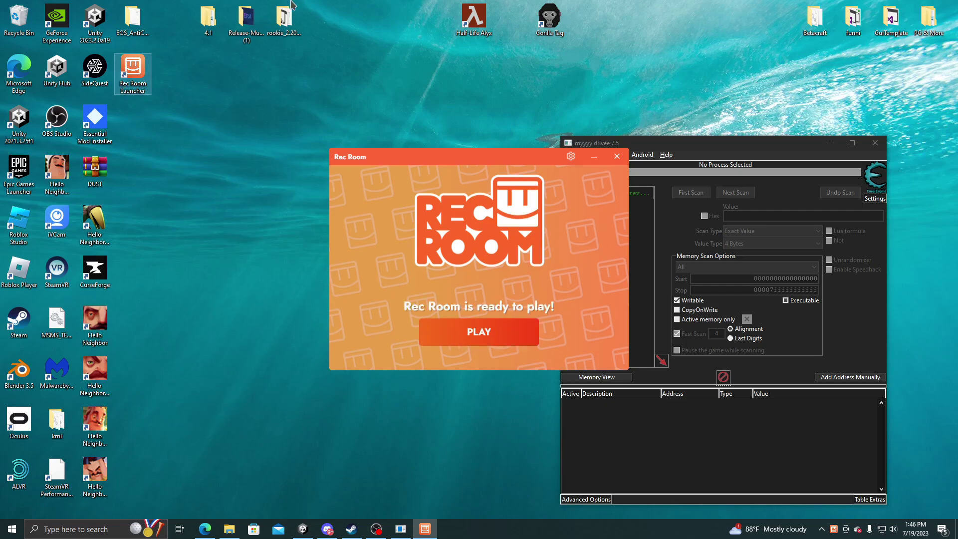
click(476, 333)
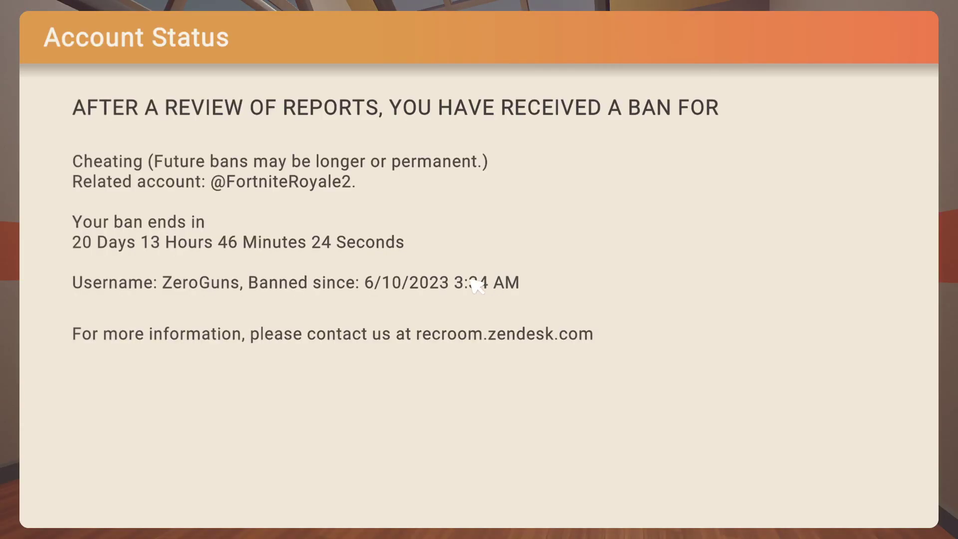
Dismiss the Account Status ban notice, look around the dorm, and bring myyyy drivee forward
click(435, 287)
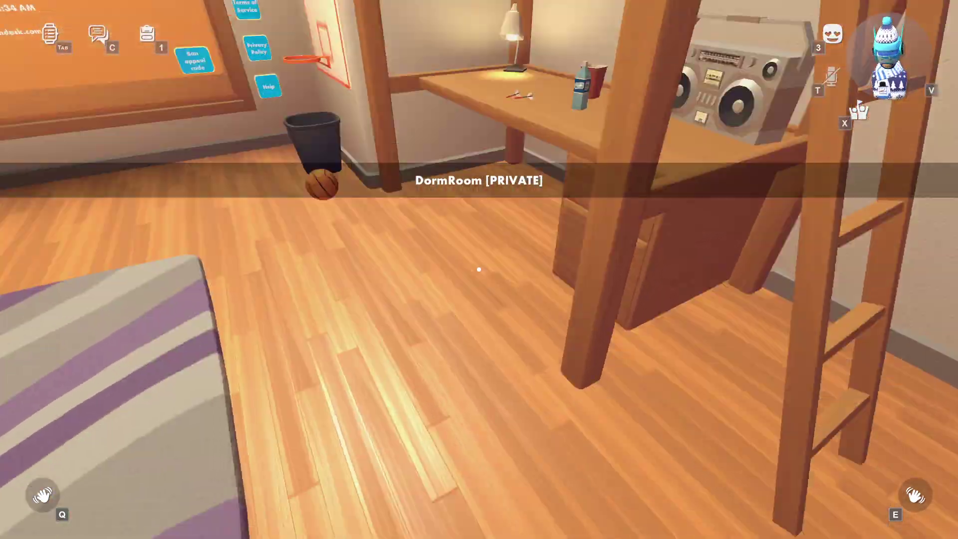
drag(479, 270, 478, 270)
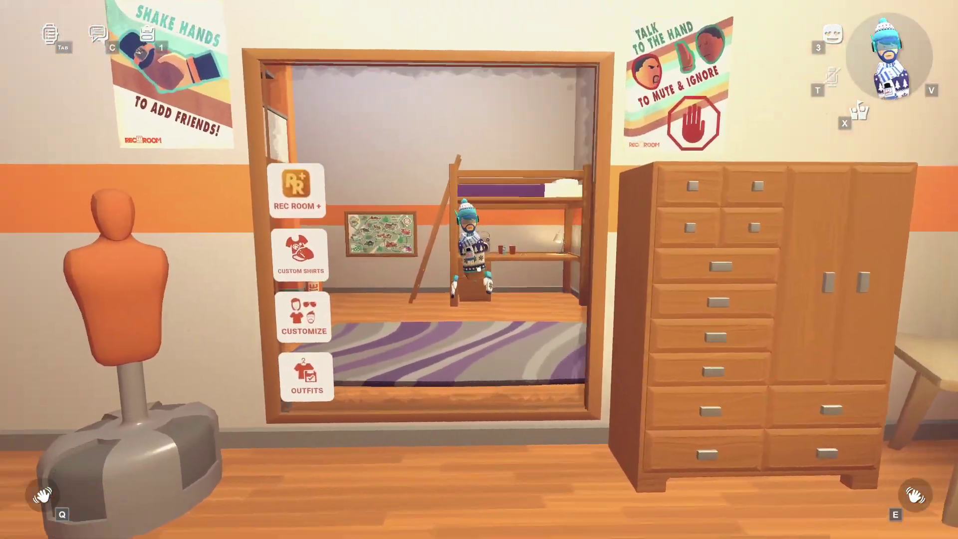
key(super)
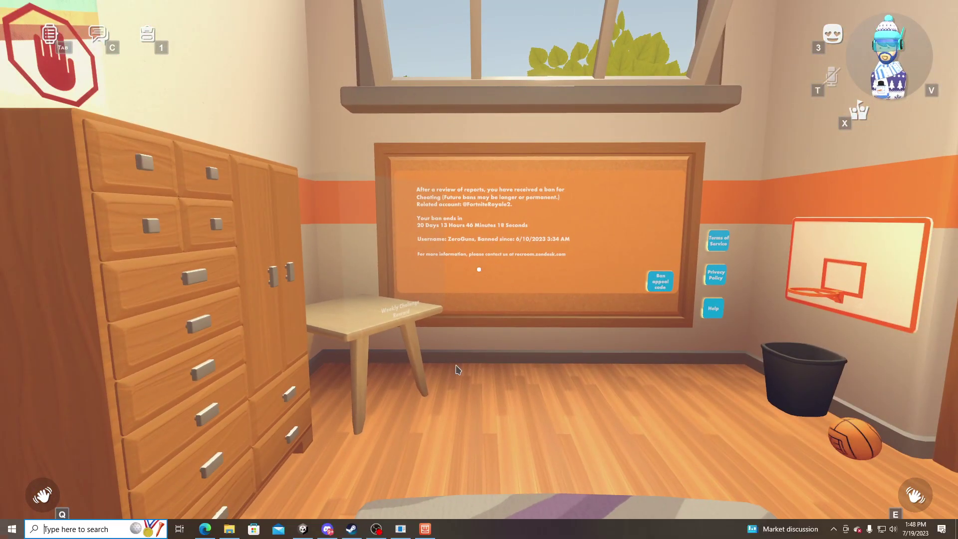
click(401, 528)
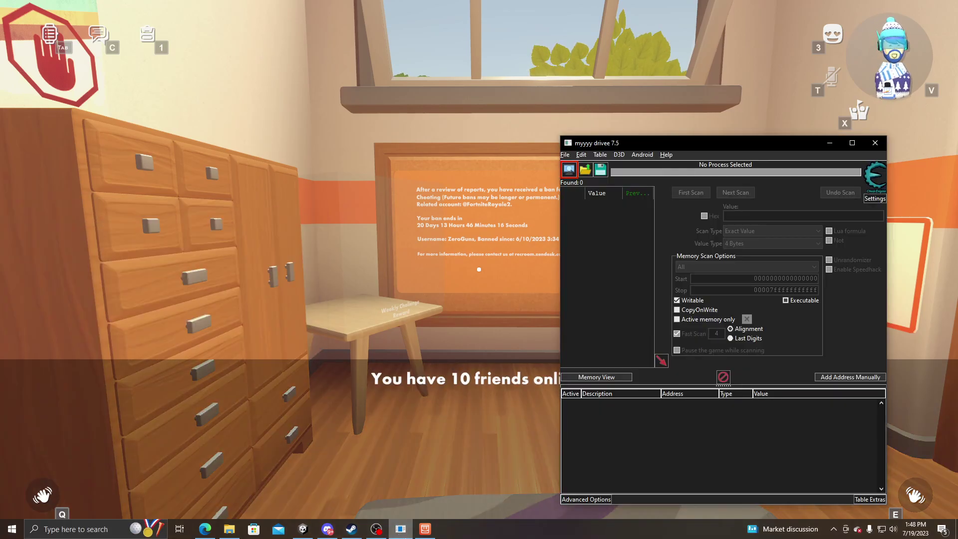
Attach the scanner to process 00002474-Rec Room from the Process List
click(570, 170)
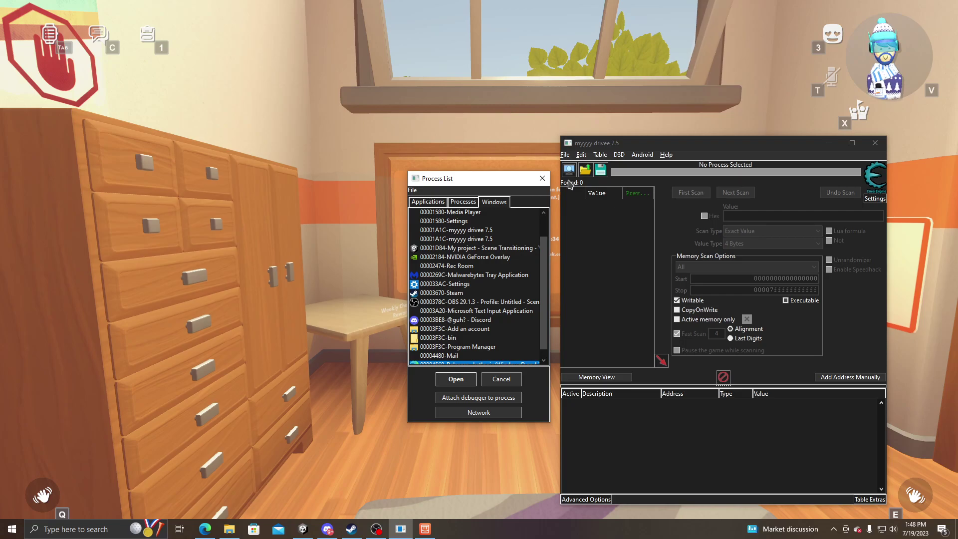
scroll(501, 263, down, 1)
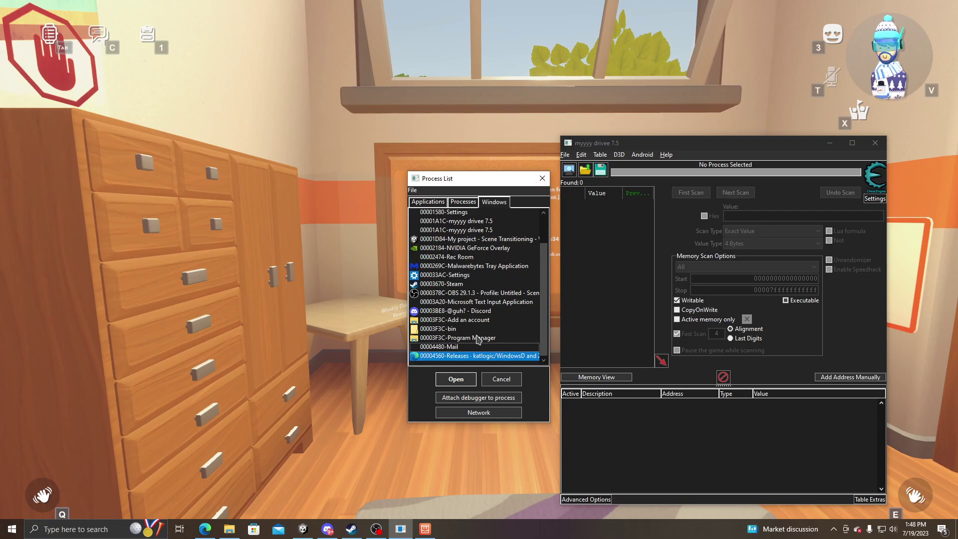
scroll(491, 300, up, 4)
scroll(491, 297, down, 4)
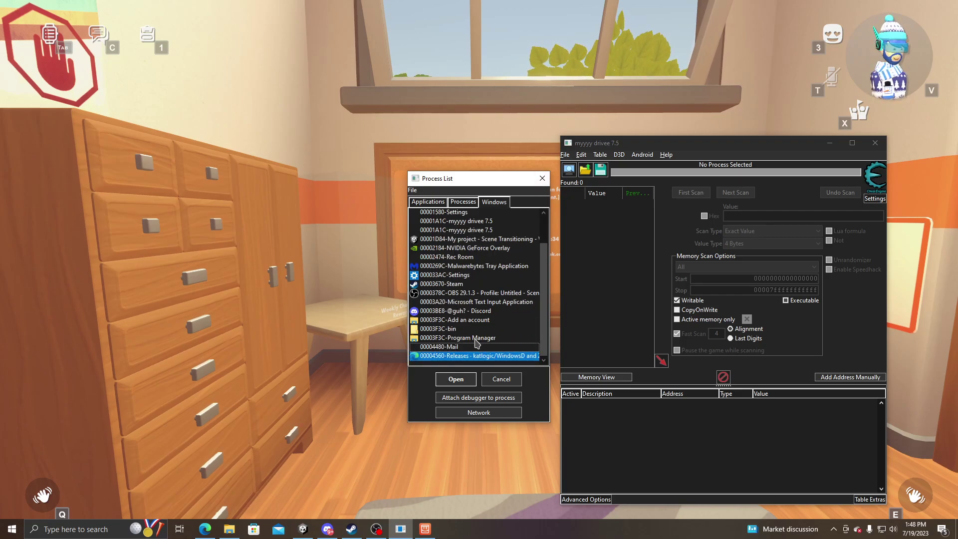
scroll(456, 308, up, 3)
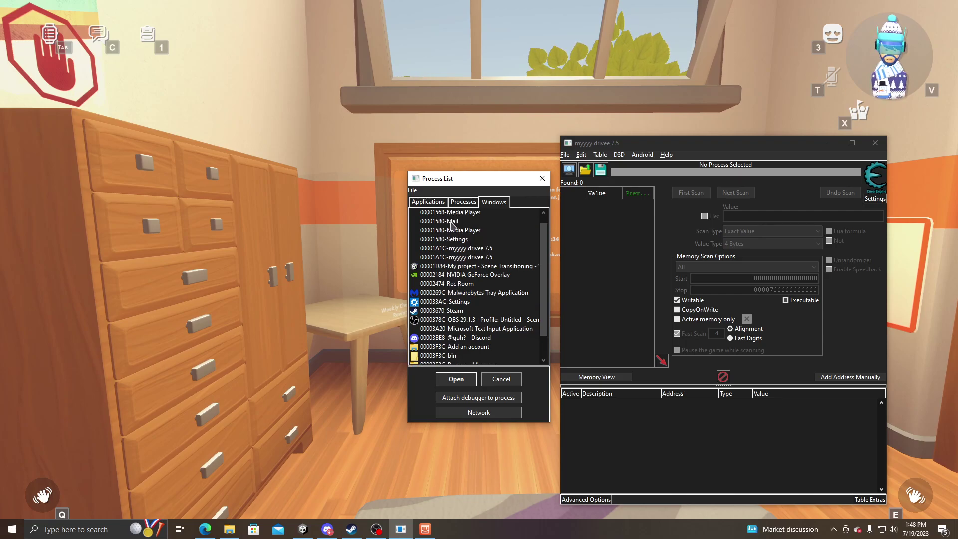
scroll(454, 302, up, 3)
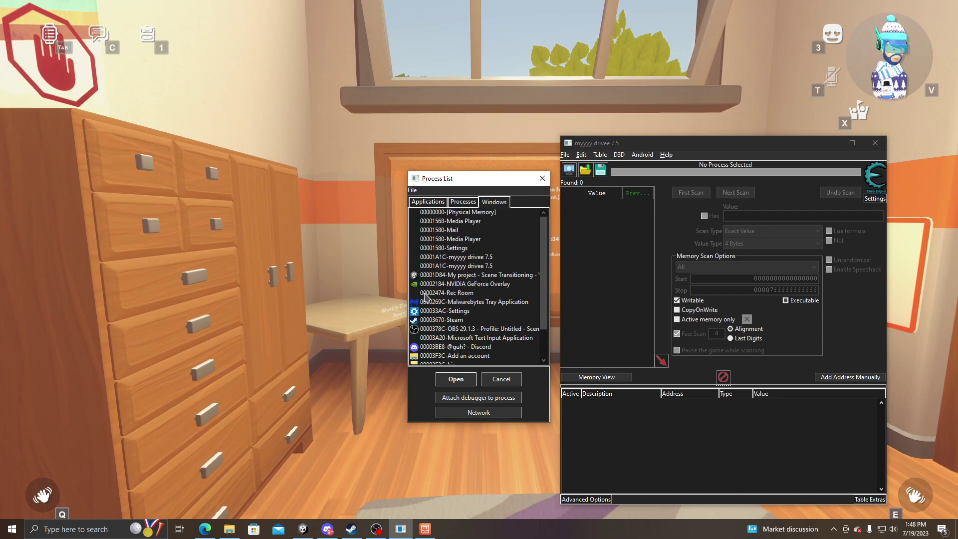
double_click(452, 293)
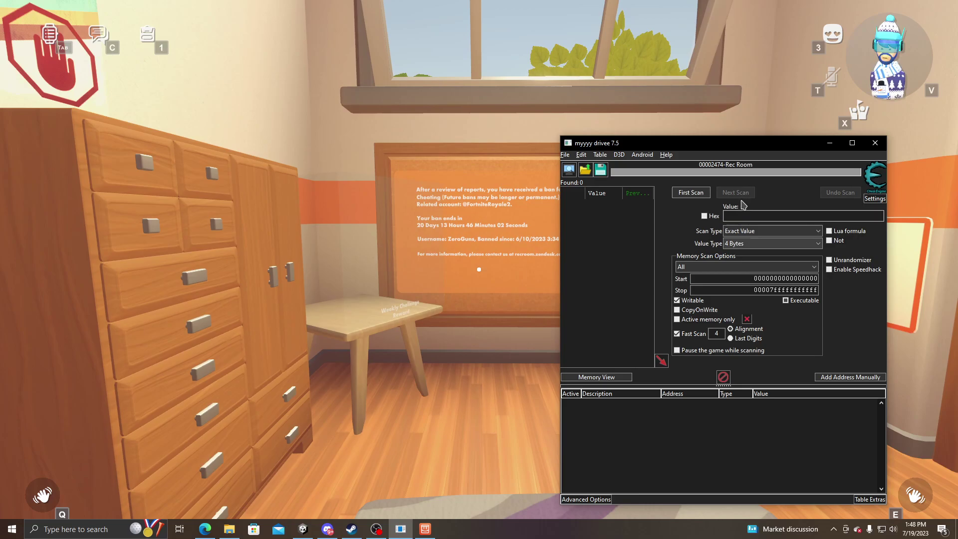
Run a first exact-value scan for 123, returning 13,101 addresses, and widen the window
click(771, 217)
text(123)
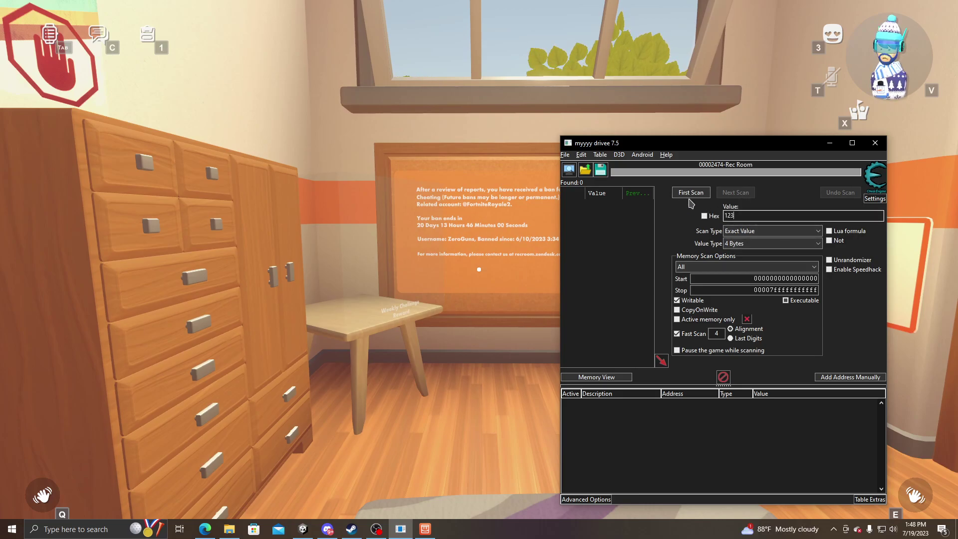
click(691, 194)
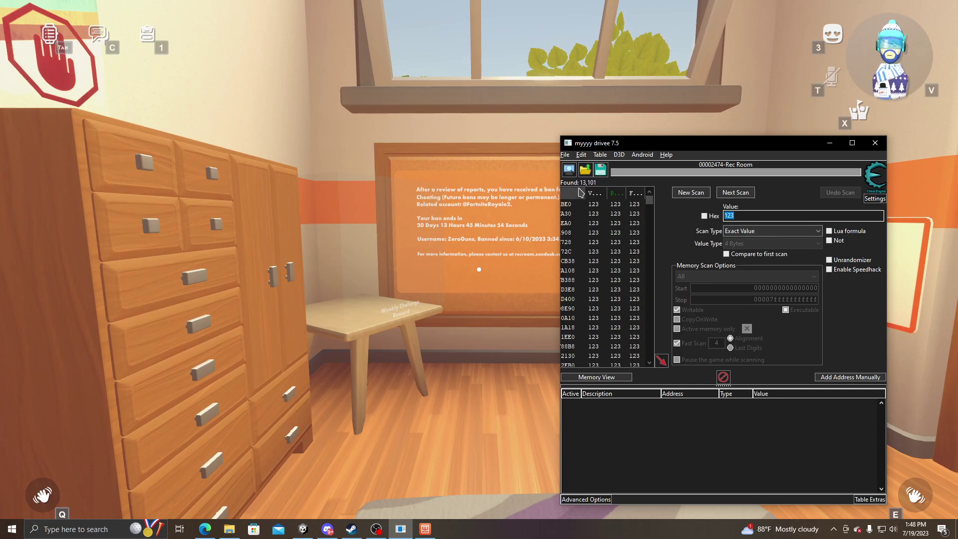
scroll(606, 255, down, 3)
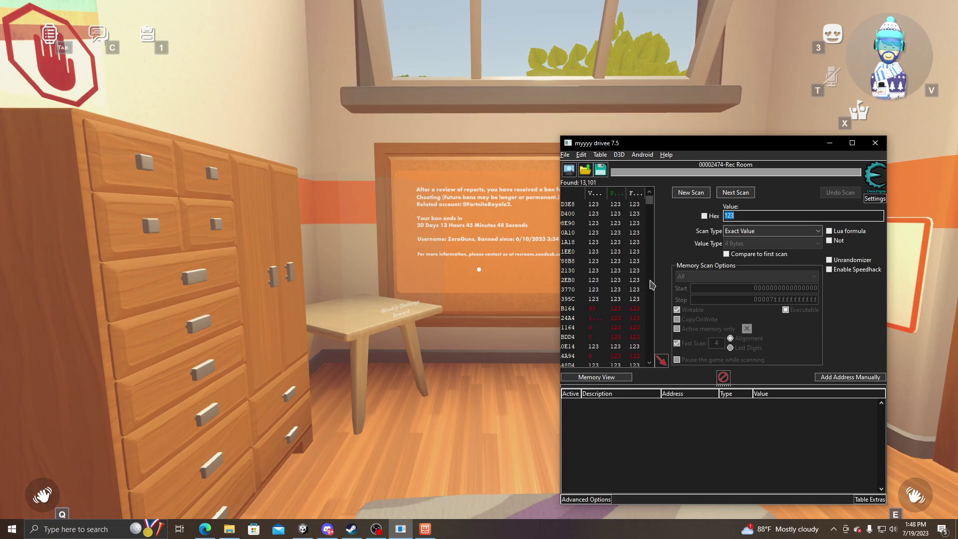
scroll(607, 269, up, 3)
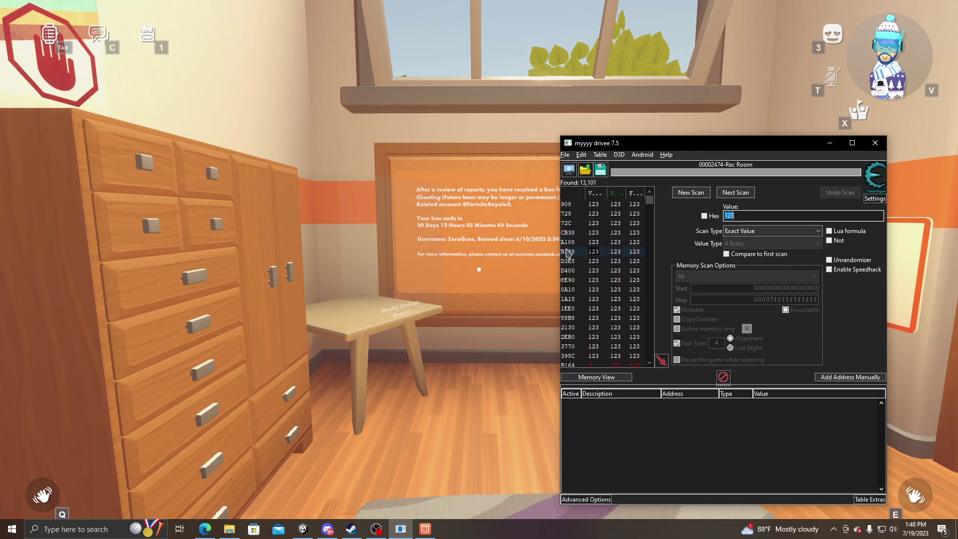
drag(560, 240, 515, 245)
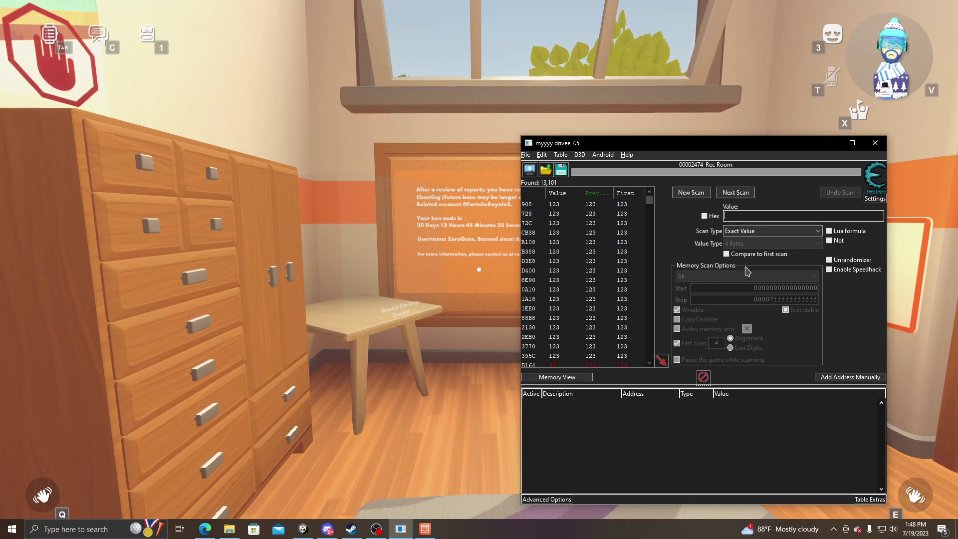
Start a New Scan and check the Scan Type and Value Type lists, keeping Exact Value and 4 Bytes
click(690, 192)
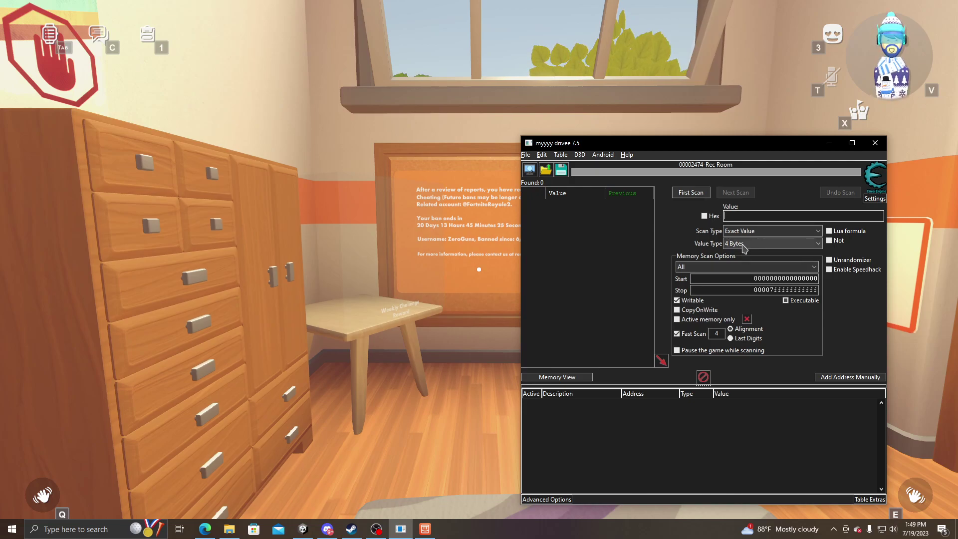
click(744, 243)
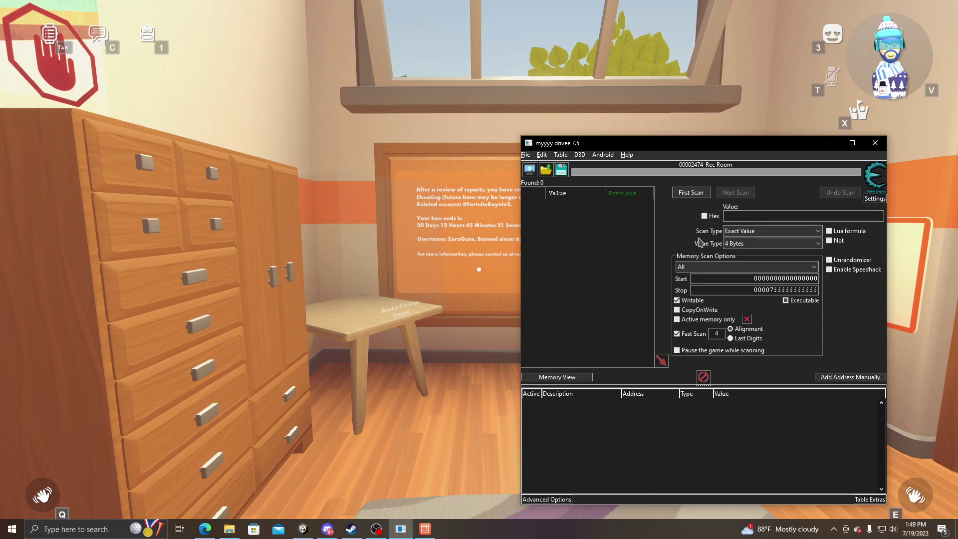
click(749, 232)
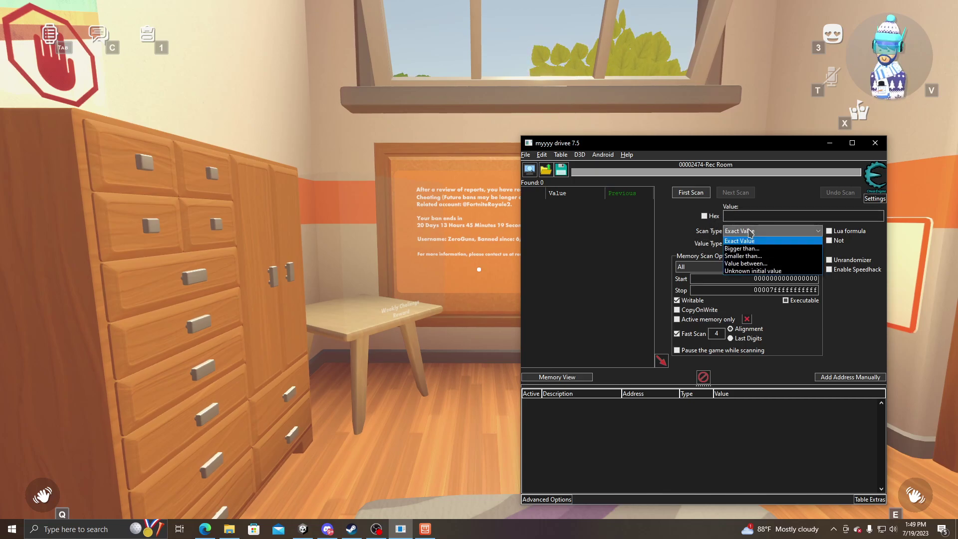
click(750, 233)
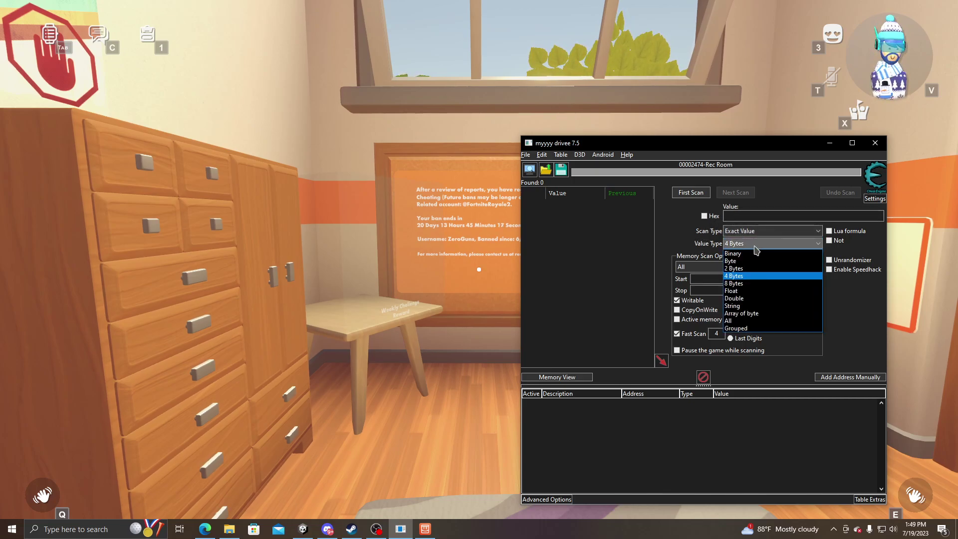